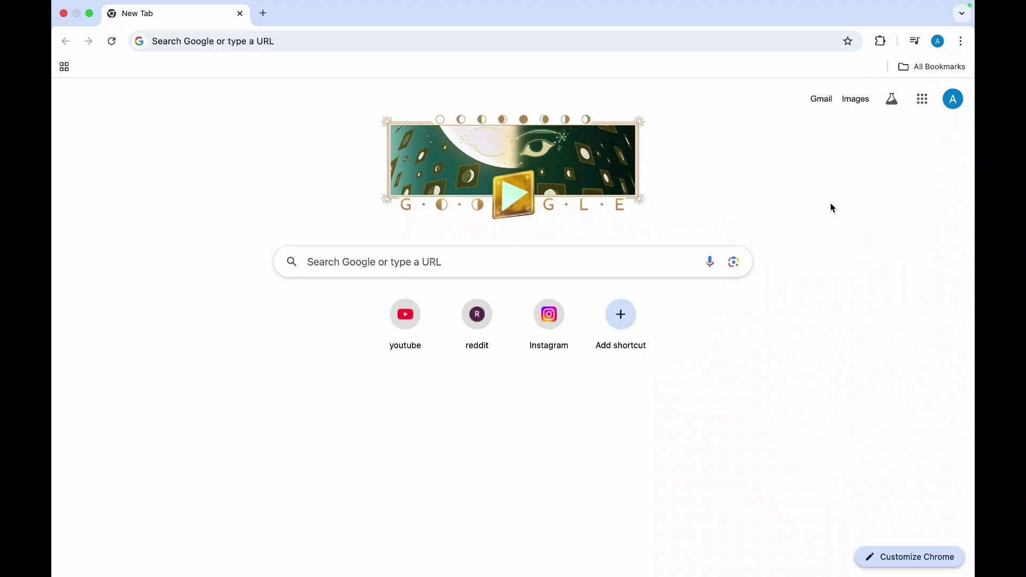
- Search Google for "greyt hr login" from the address bar
click(617, 41)
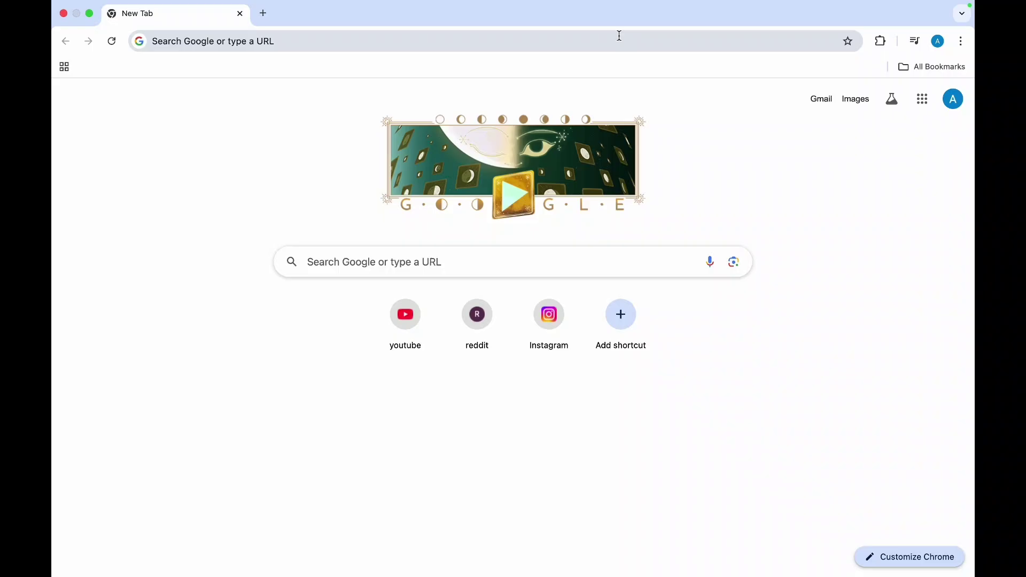
text(gre)
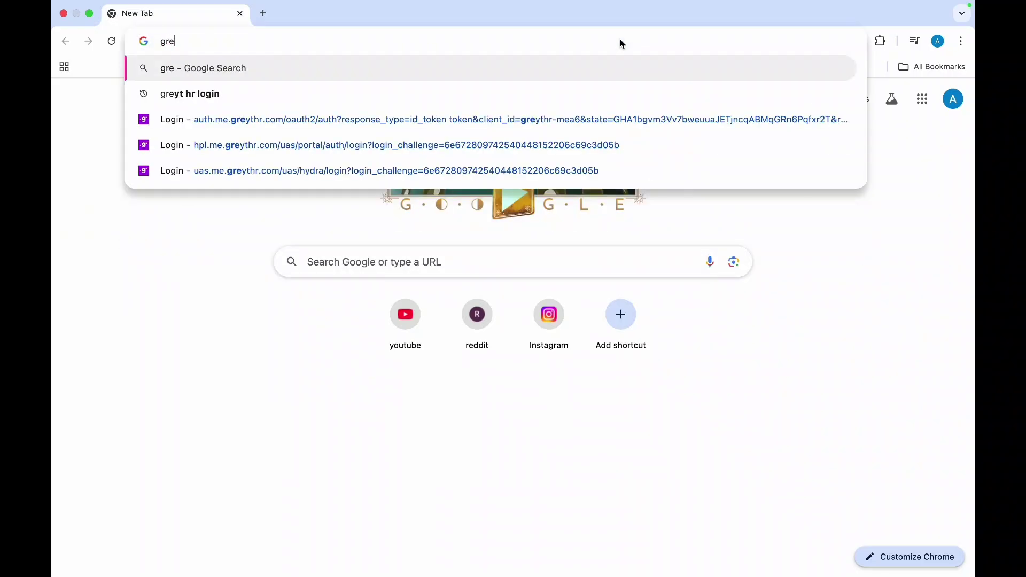
text(y)
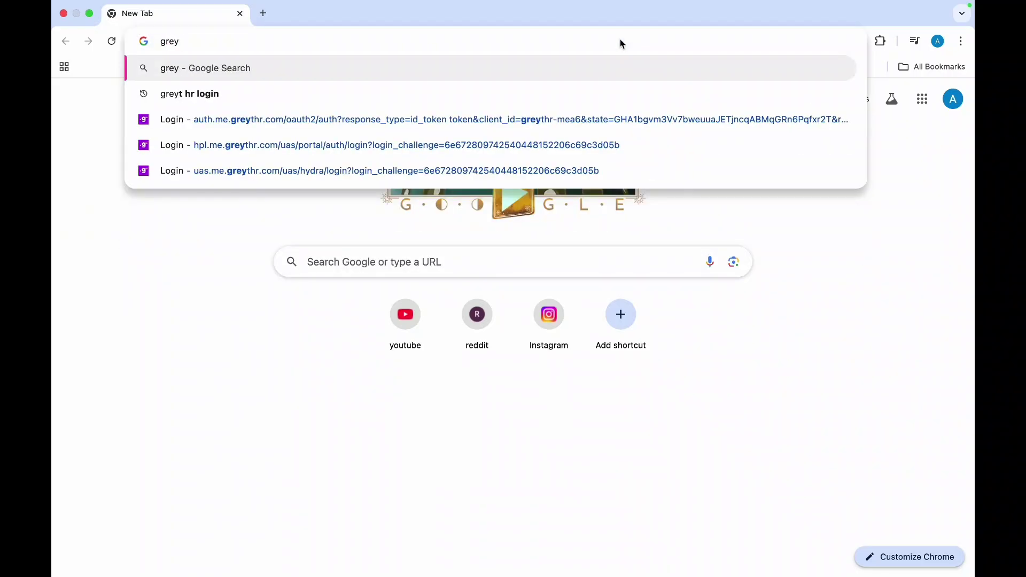
text(t h)
key(Return)
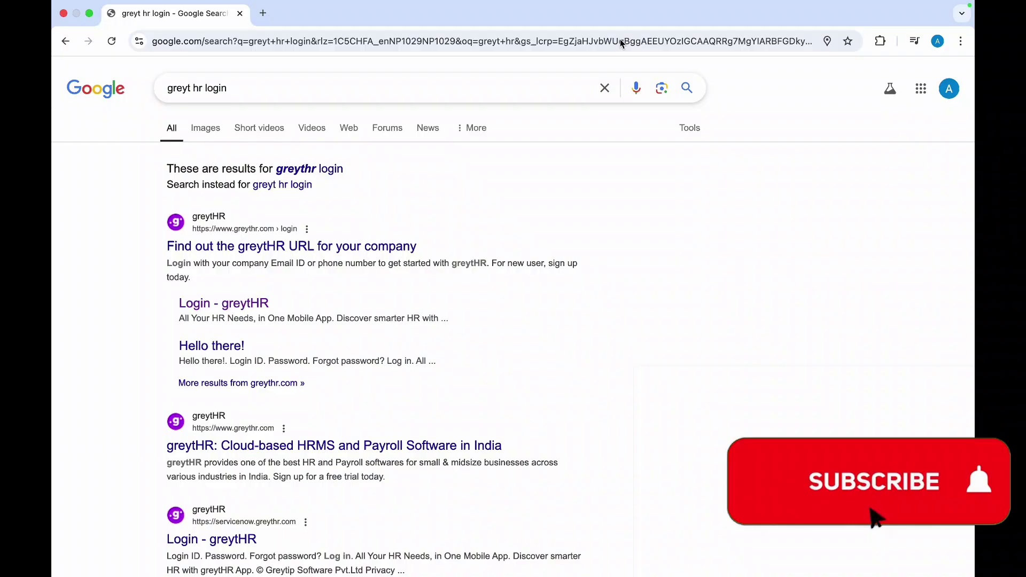
- Accept the corrected "greythr login" search to reach the greytHR login result
click(309, 169)
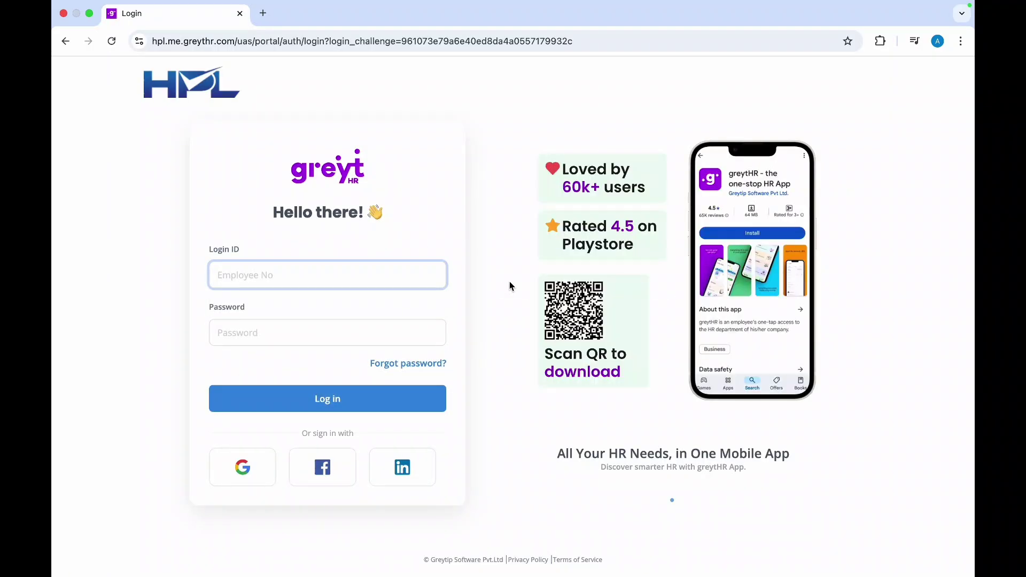
click(115, 229)
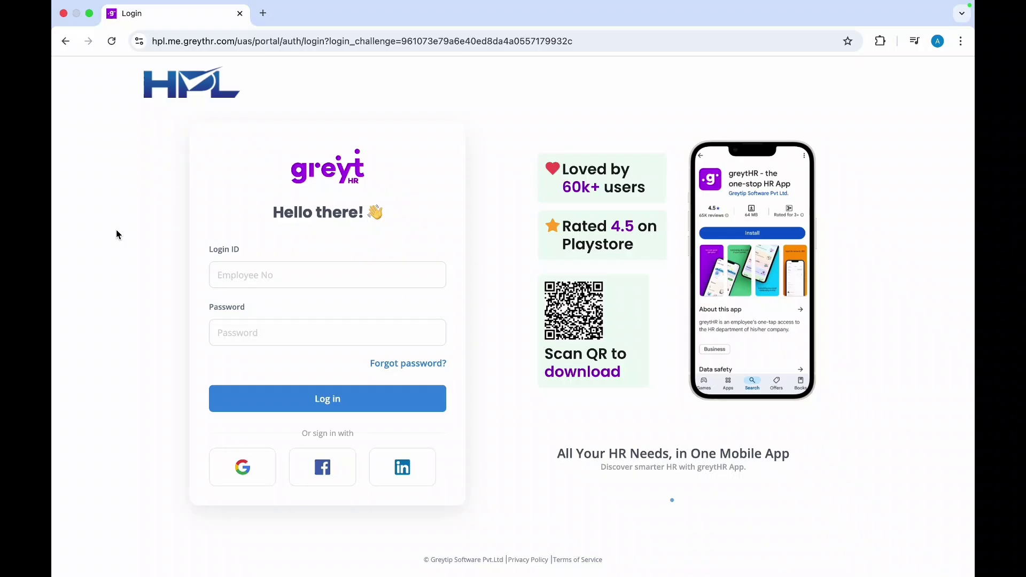